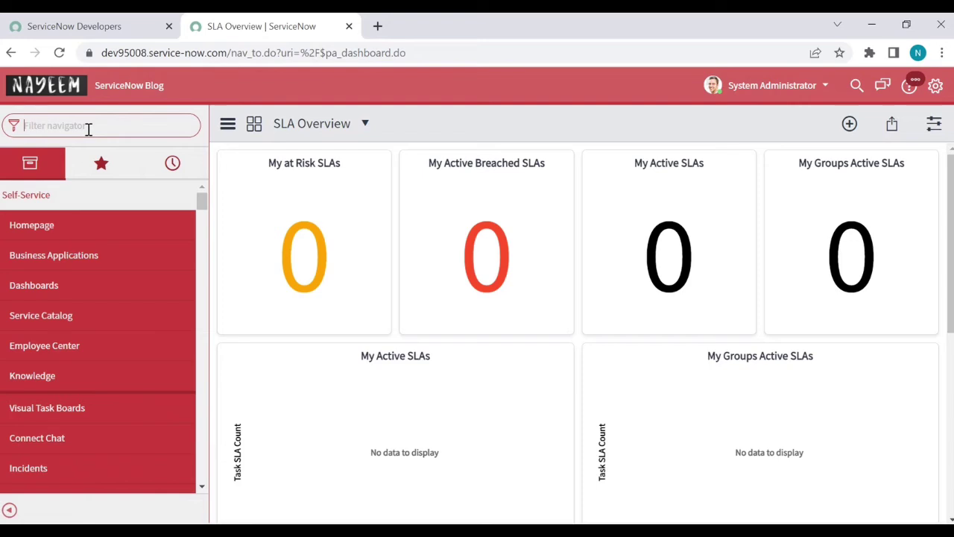
# - Filter the navigator for "rest m" and open the REST Message module in a new browser tab
pyautogui.write('rest')
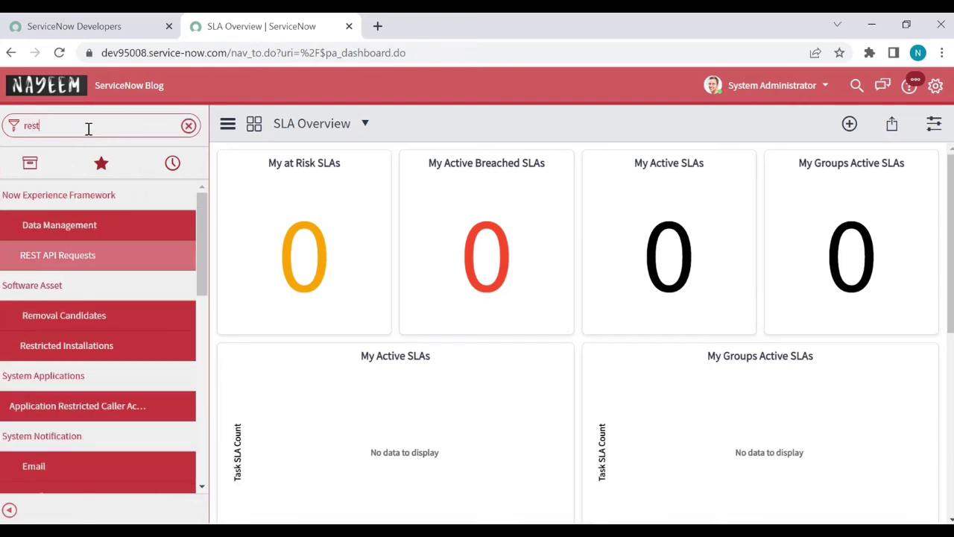
pyautogui.write(' m')
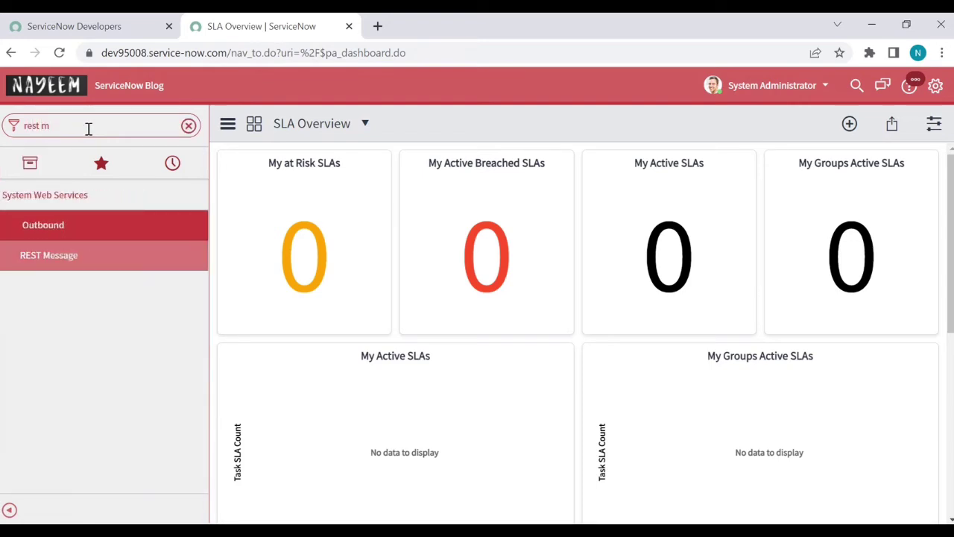
pyautogui.middleClick(52, 263)
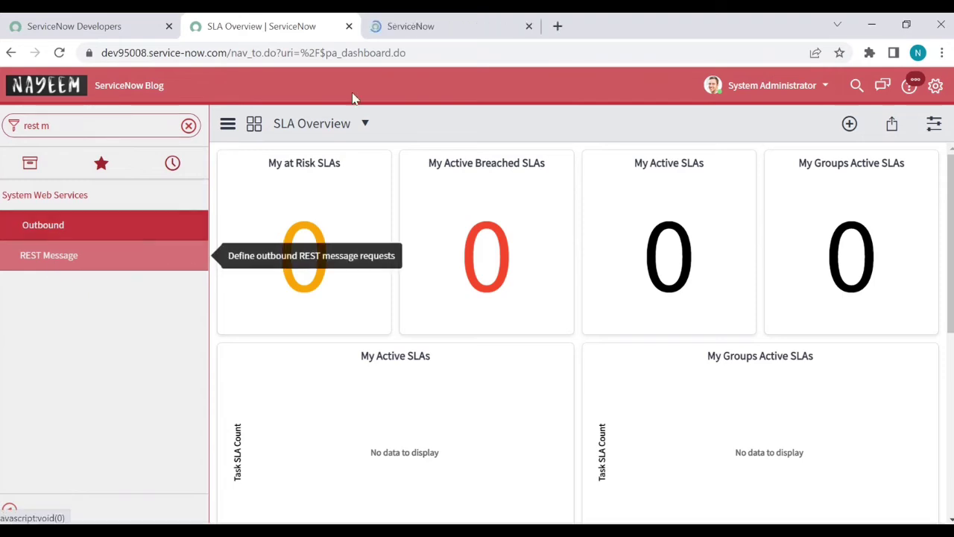
pyautogui.click(411, 27)
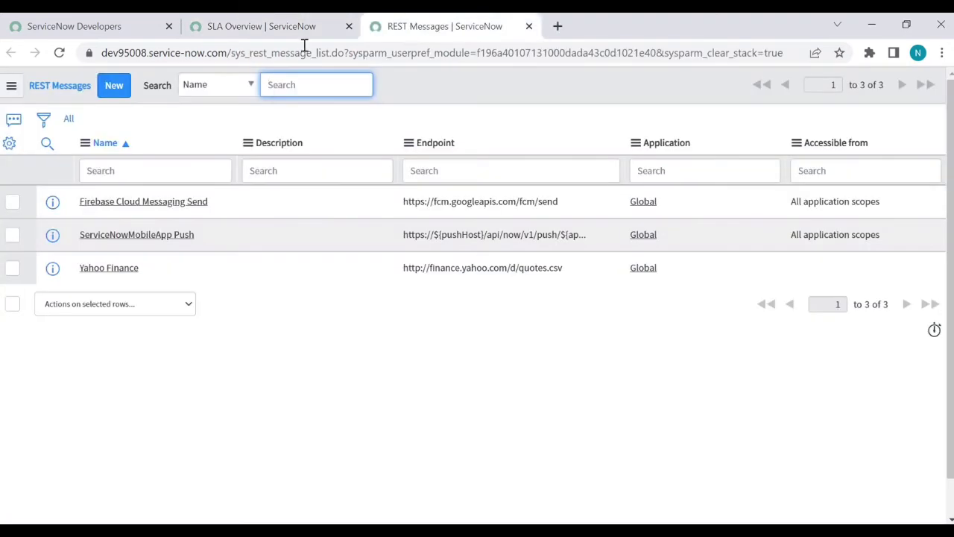
# - Create a new REST message named "My IP" and make it accessible from all application scopes
pyautogui.click(115, 88)
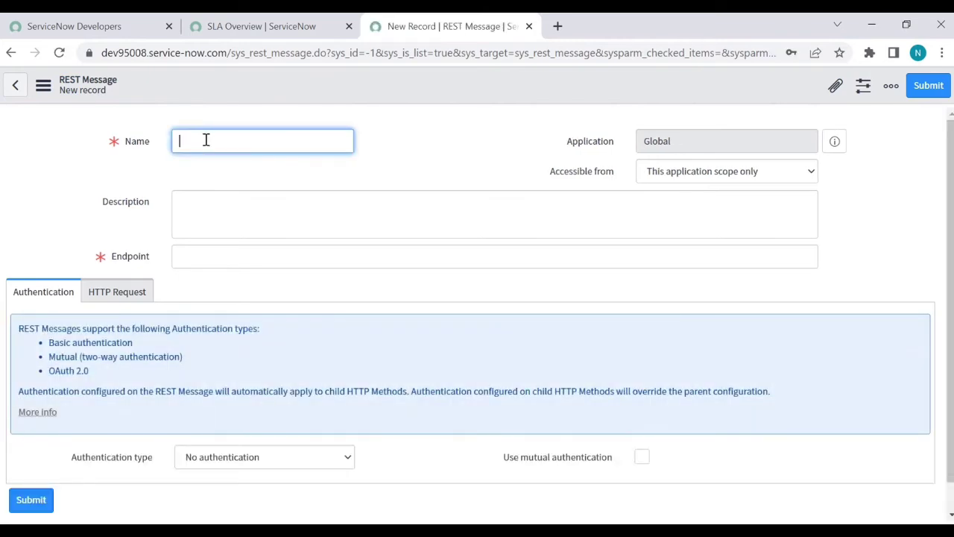
pyautogui.write('My IP')
pyautogui.click(658, 181)
pyautogui.click(659, 190)
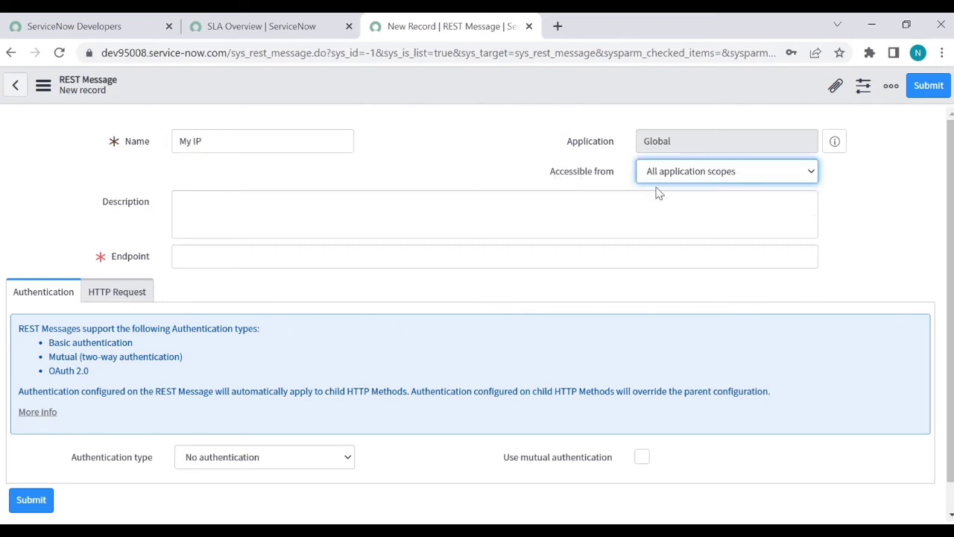
pyautogui.click(369, 217)
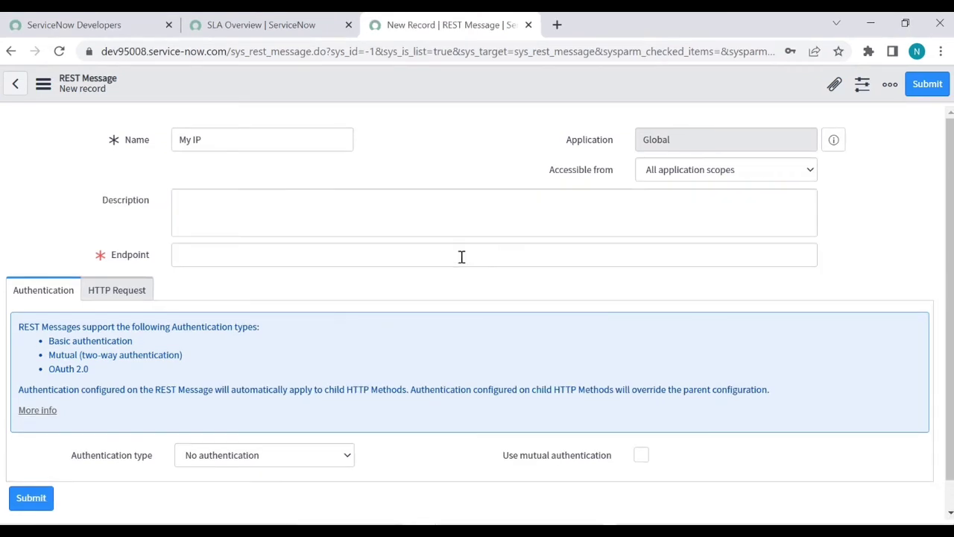
pyautogui.click(461, 257)
pyautogui.write('https')
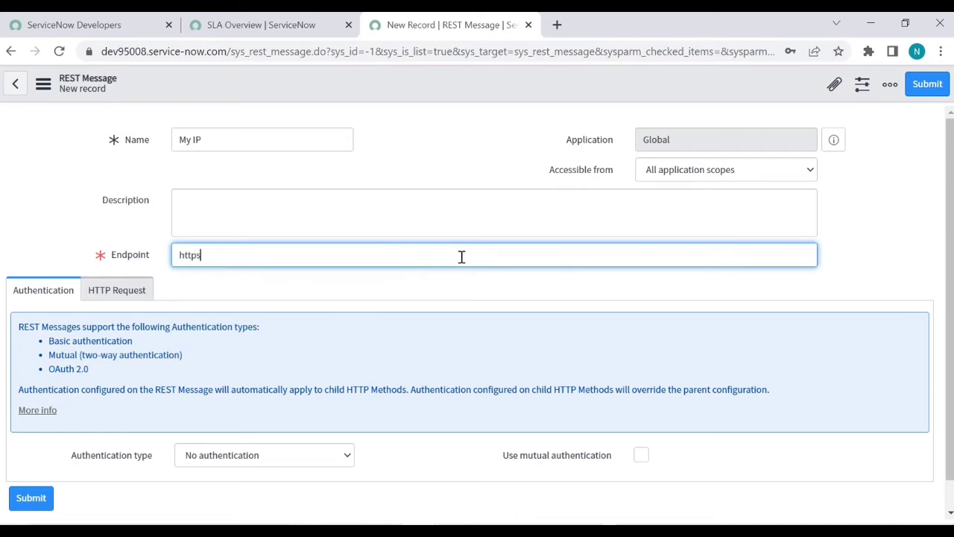
pyautogui.write('://ipinfo.io')
# - Add a new HTTP header row named "Accept" to the REST message's HTTP request settings
pyautogui.scroll(-1, 246, 326)
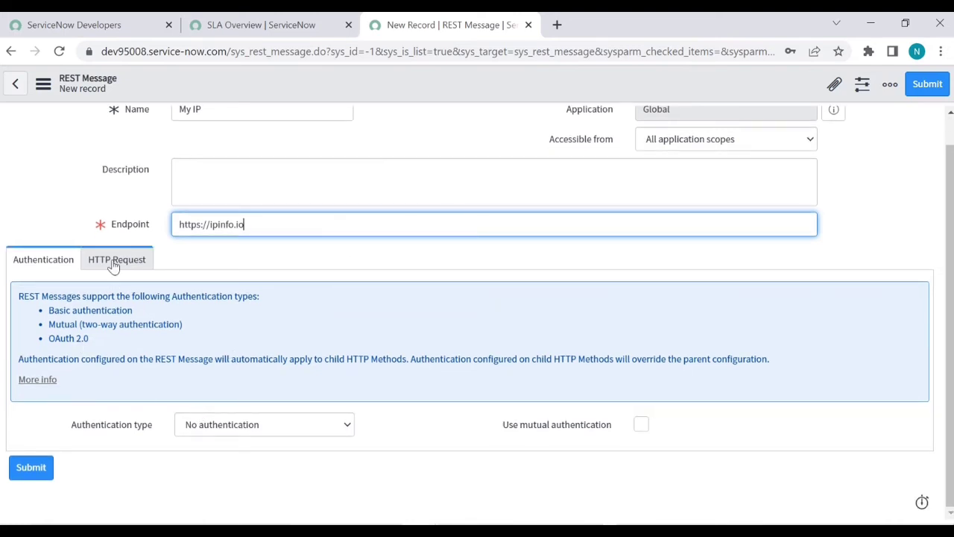
pyautogui.click(116, 266)
pyautogui.click(179, 393)
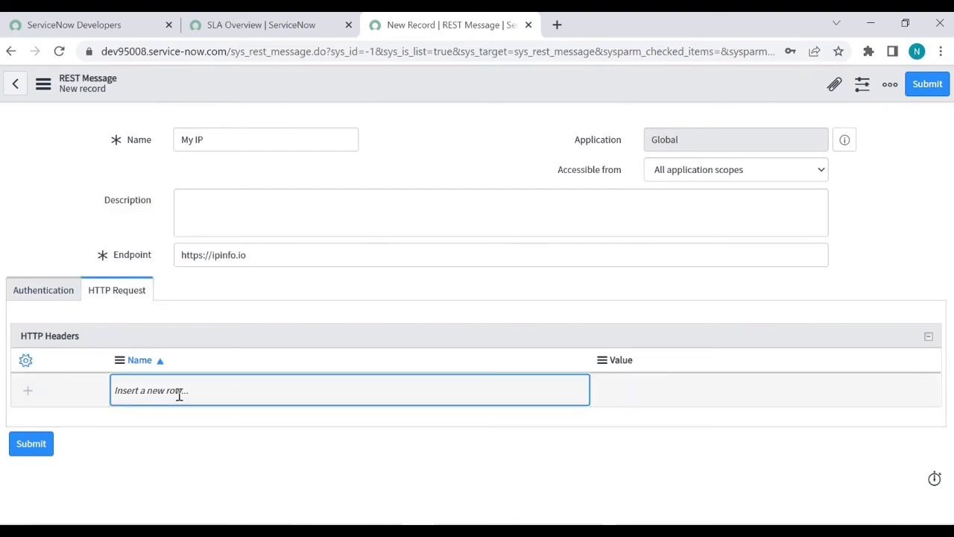
pyautogui.click(182, 393)
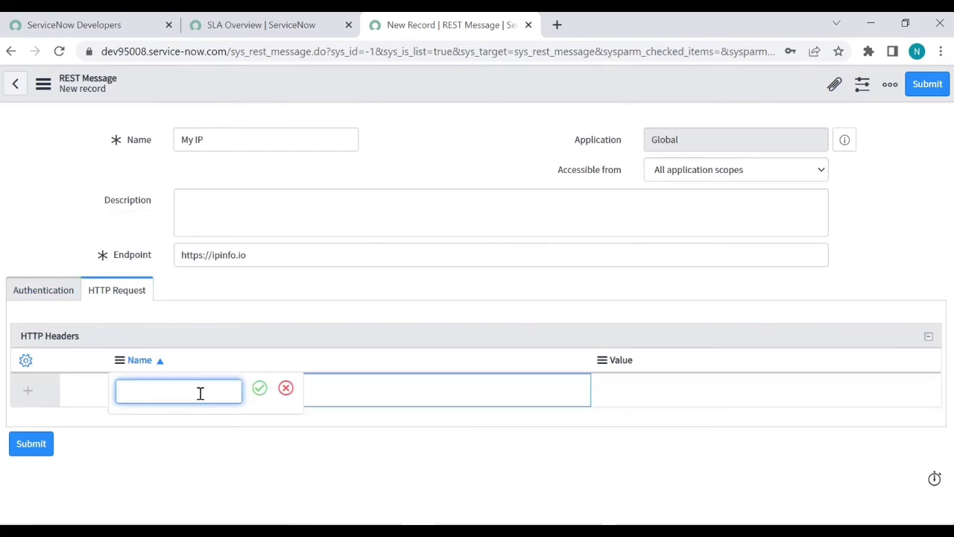
pyautogui.write('Accept')
pyautogui.press('Return')
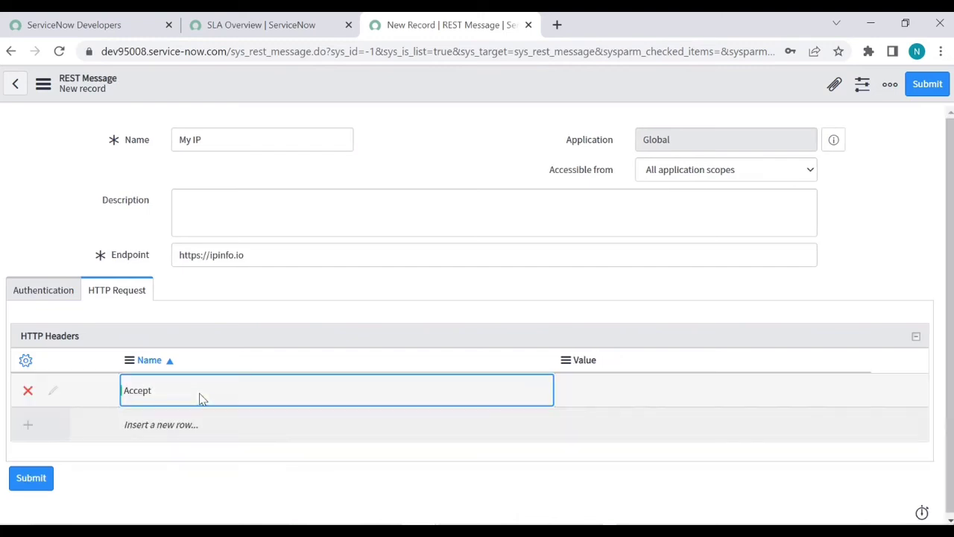
# - Set the value of the Accept header to application/json
pyautogui.click(604, 391)
pyautogui.click(607, 394)
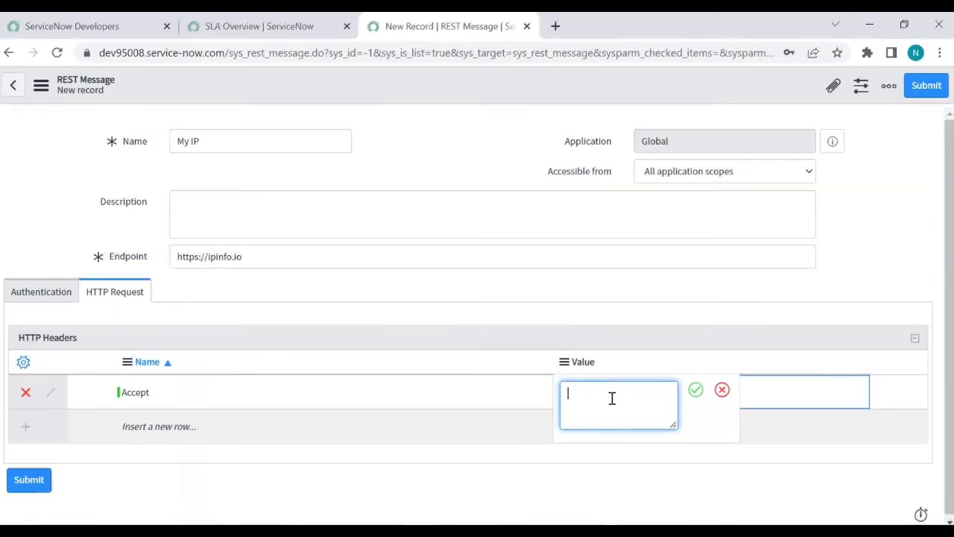
pyautogui.write('appli')
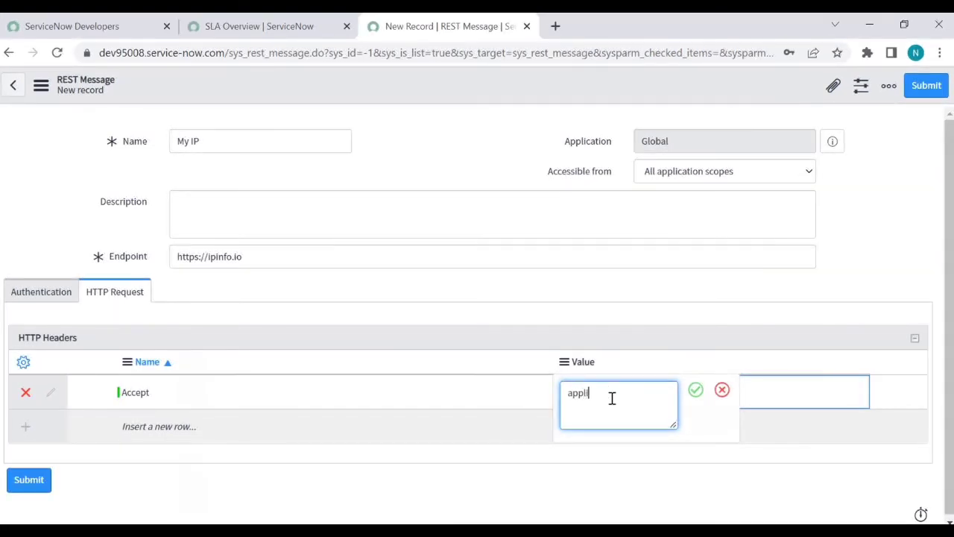
pyautogui.write('cation/json')
pyautogui.press('Return')
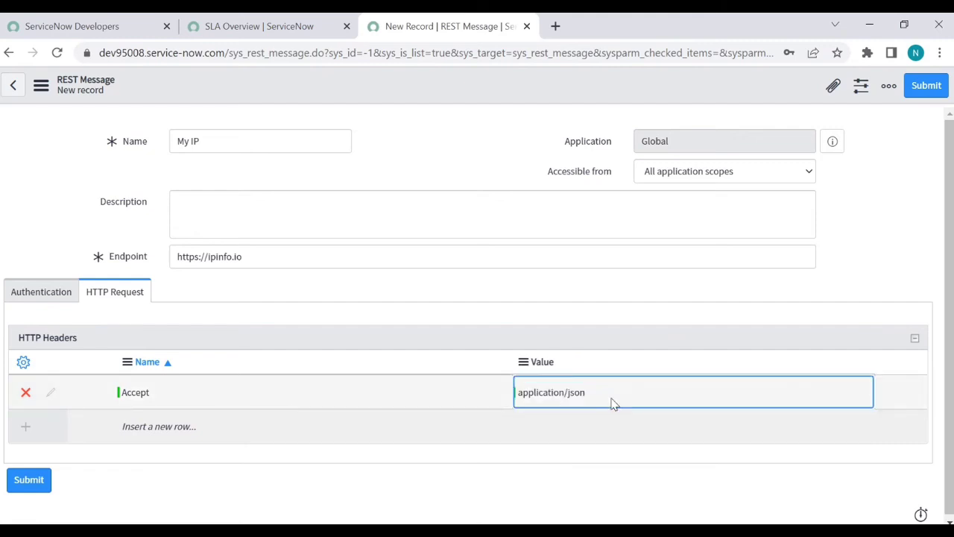
# - Save the My IP REST message without leaving its form, and open its Default GET method from the related HTTP methods
pyautogui.rightClick(438, 95)
pyautogui.click(457, 100)
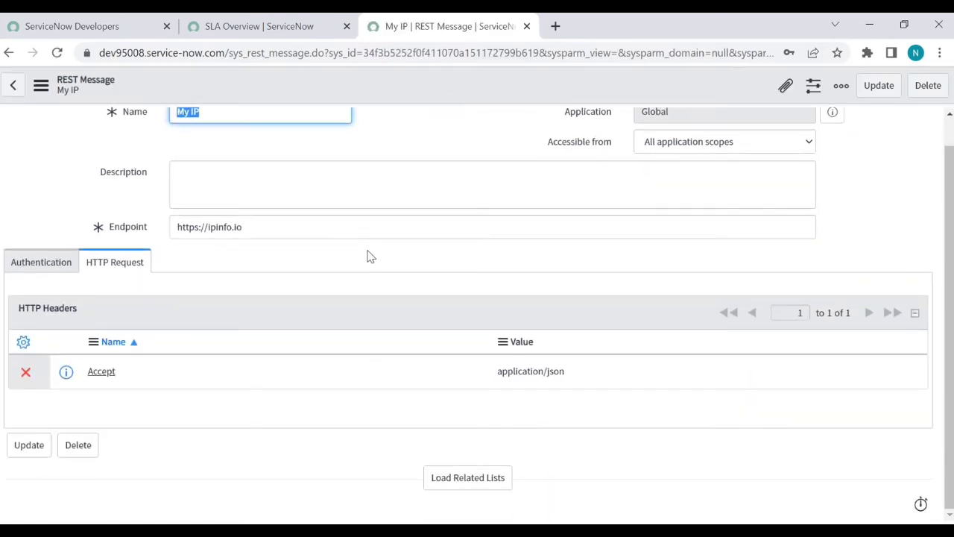
pyautogui.click(455, 507)
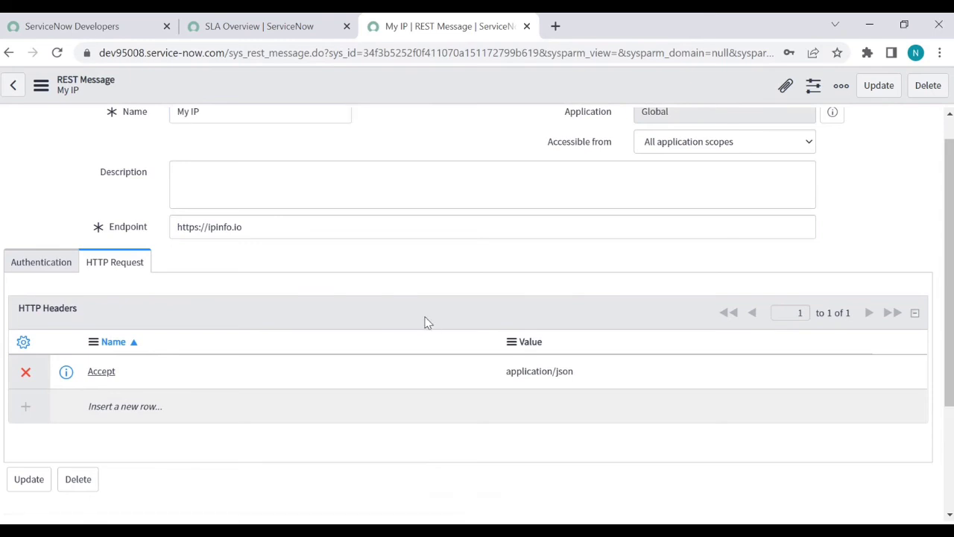
pyautogui.scroll(-2, 429, 322)
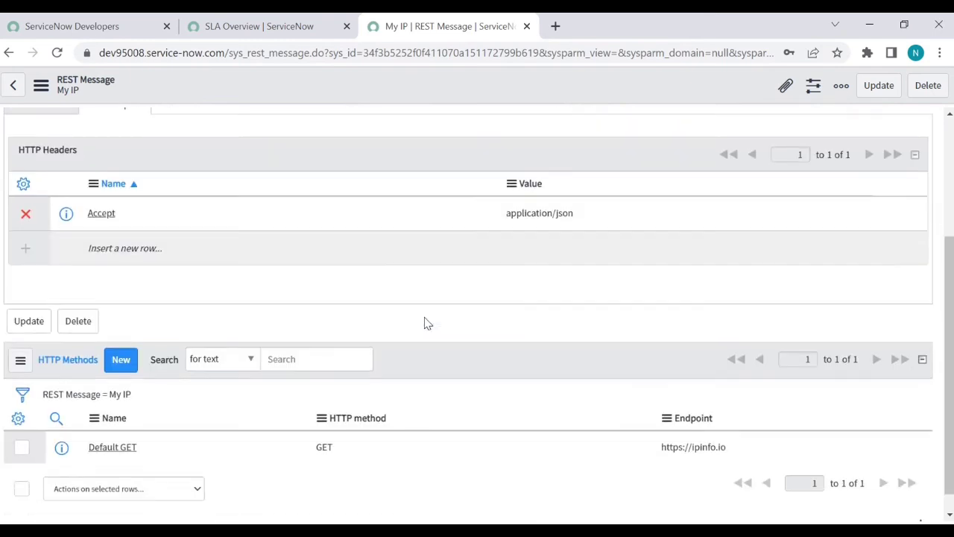
pyautogui.click(127, 449)
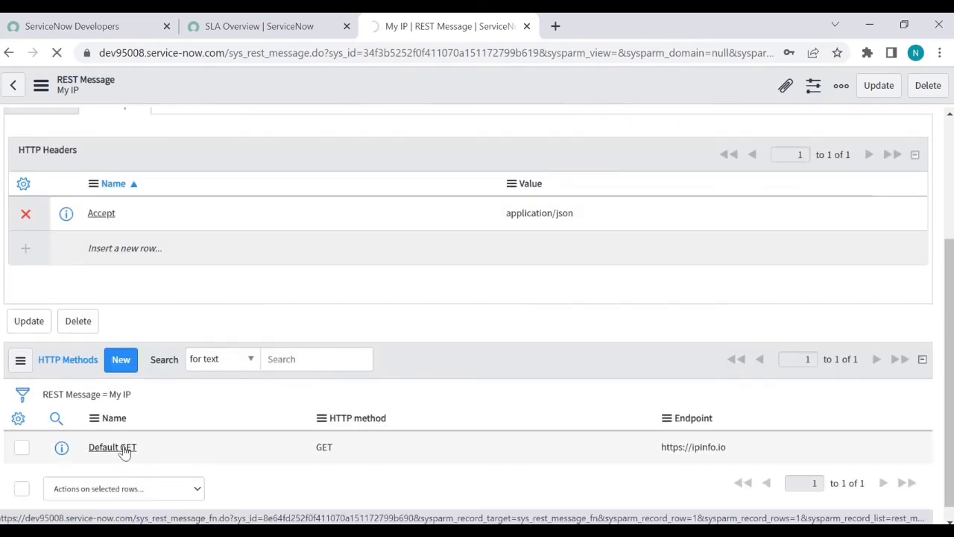
# - Run a test of the Default GET method and highlight the "ip" entry in the response
pyautogui.scroll(-2, 131, 447)
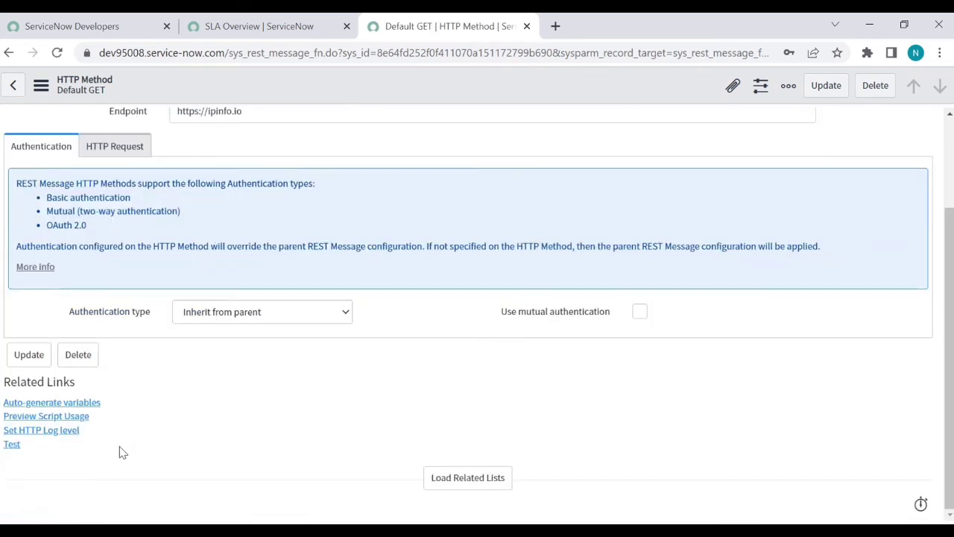
pyautogui.click(11, 445)
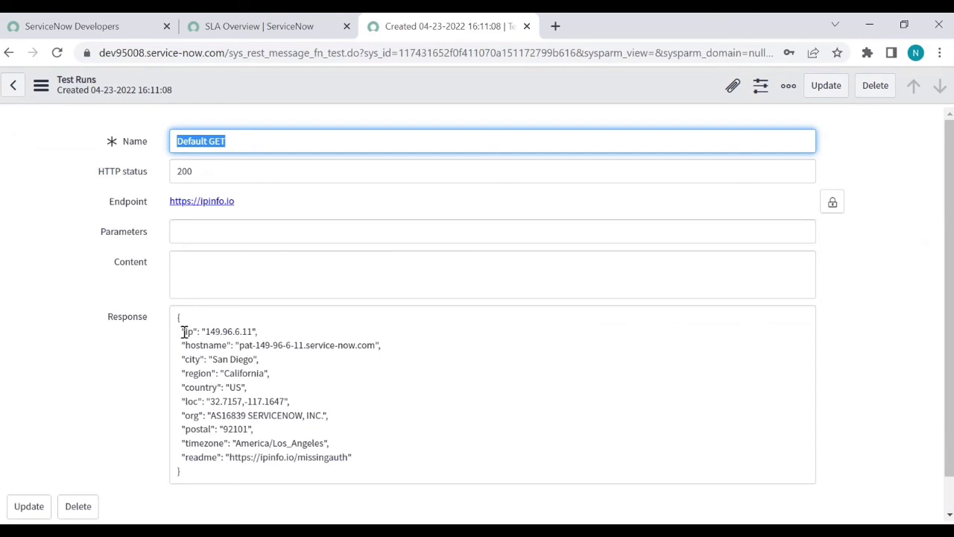
pyautogui.moveTo(183, 332); pyautogui.dragTo(256, 333)
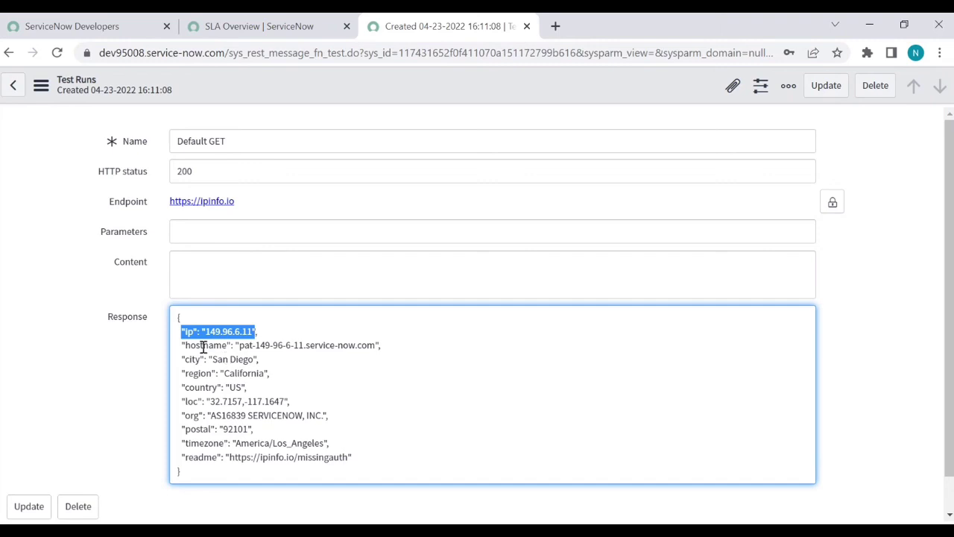